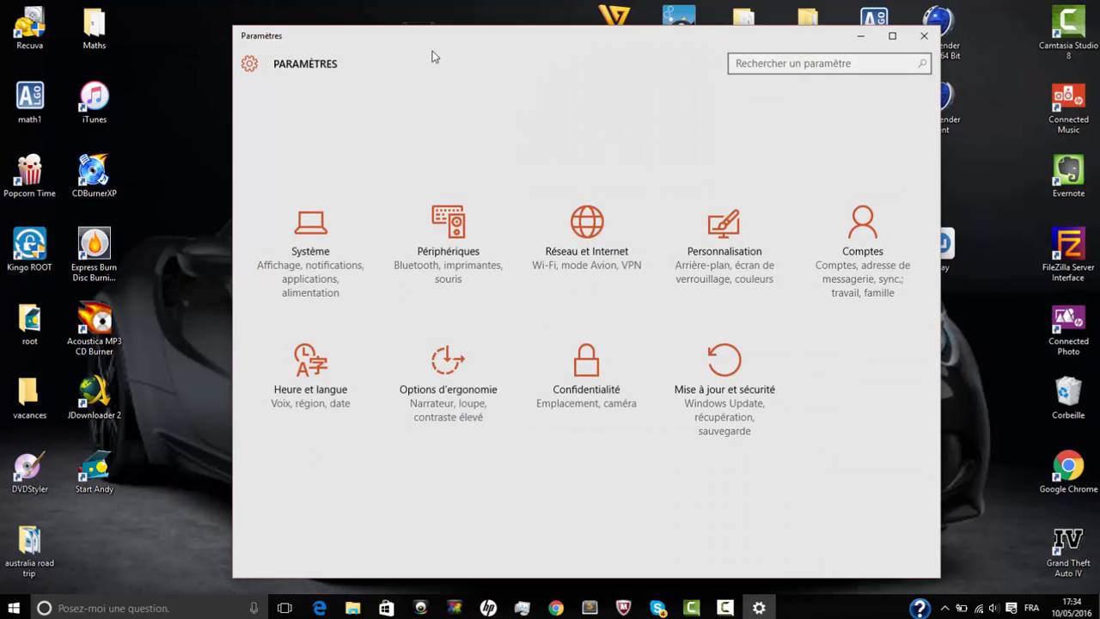
Maximise the Paramètres window and view the Sauvegarde and Récupération pages of the Mise à jour et sécurité settings.
left_click(892, 36)
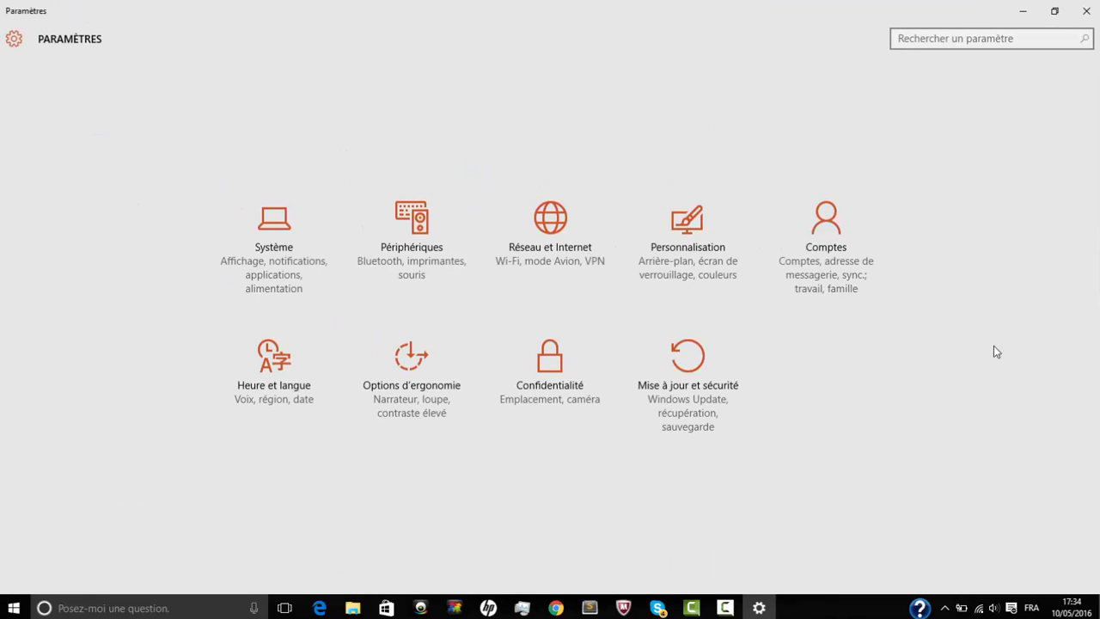
left_click(720, 377)
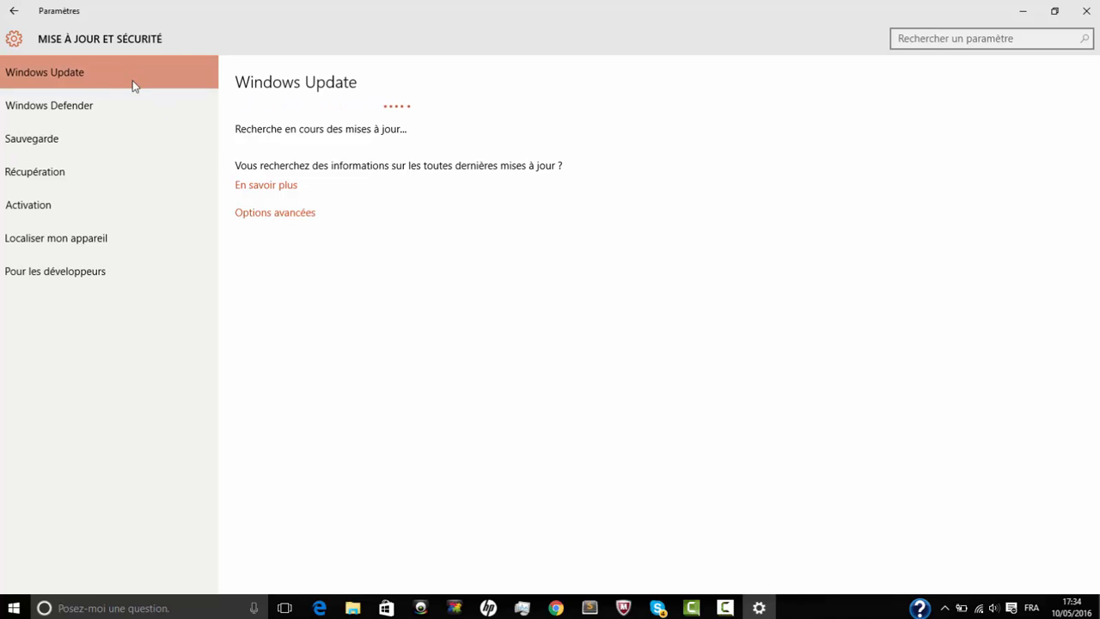
left_click(122, 145)
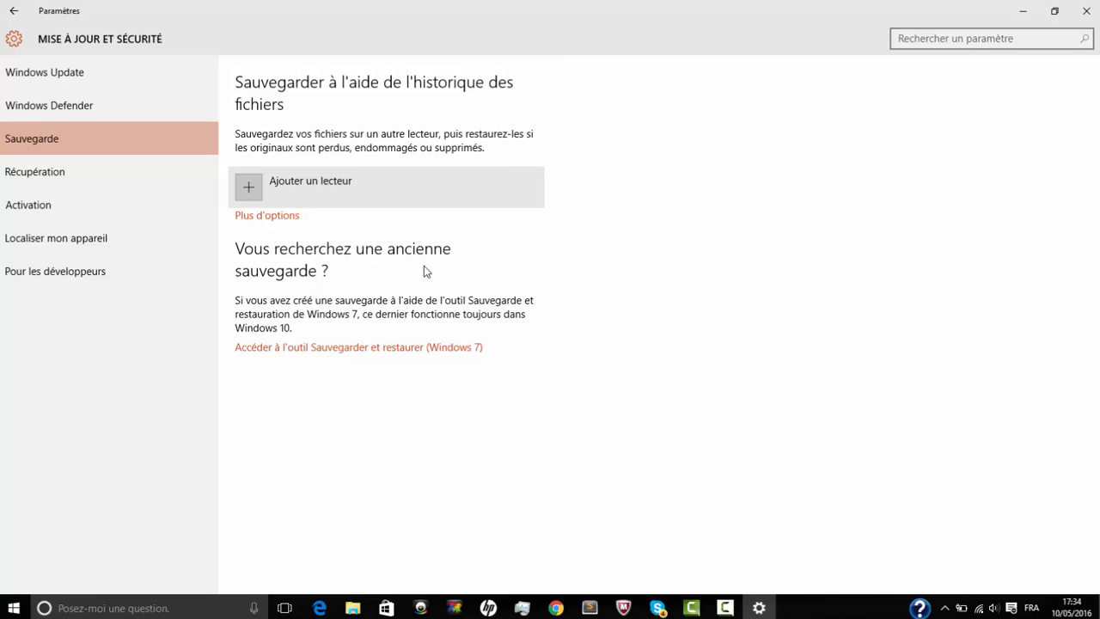
left_click(137, 178)
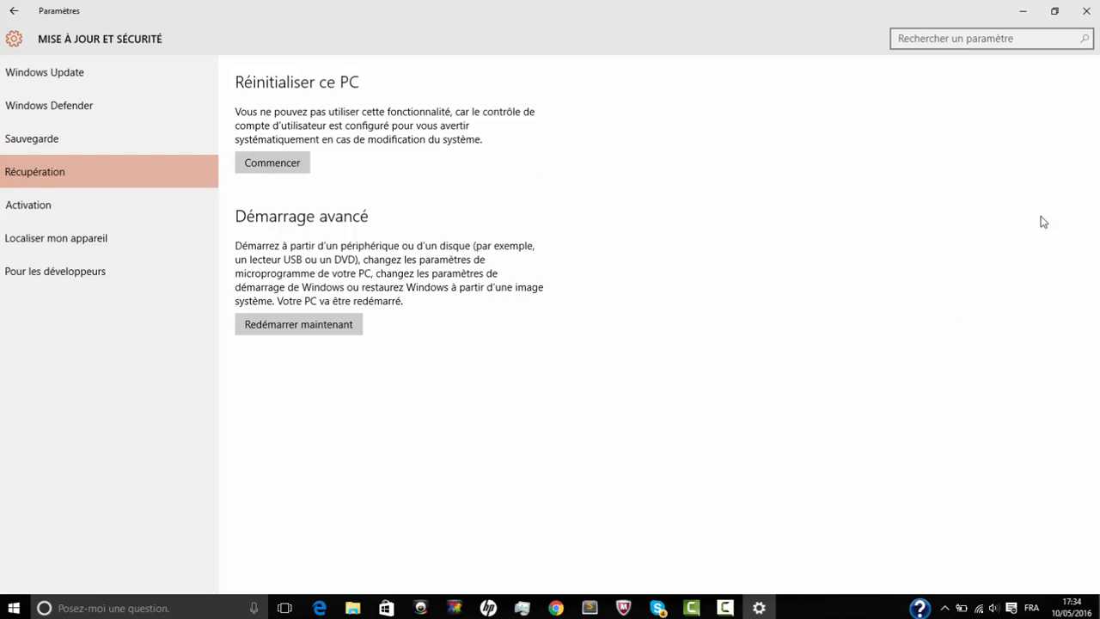
Switch to the Google Chrome window with Microsoft's Windows 10 page and download the media creation tool.
left_click(1025, 10)
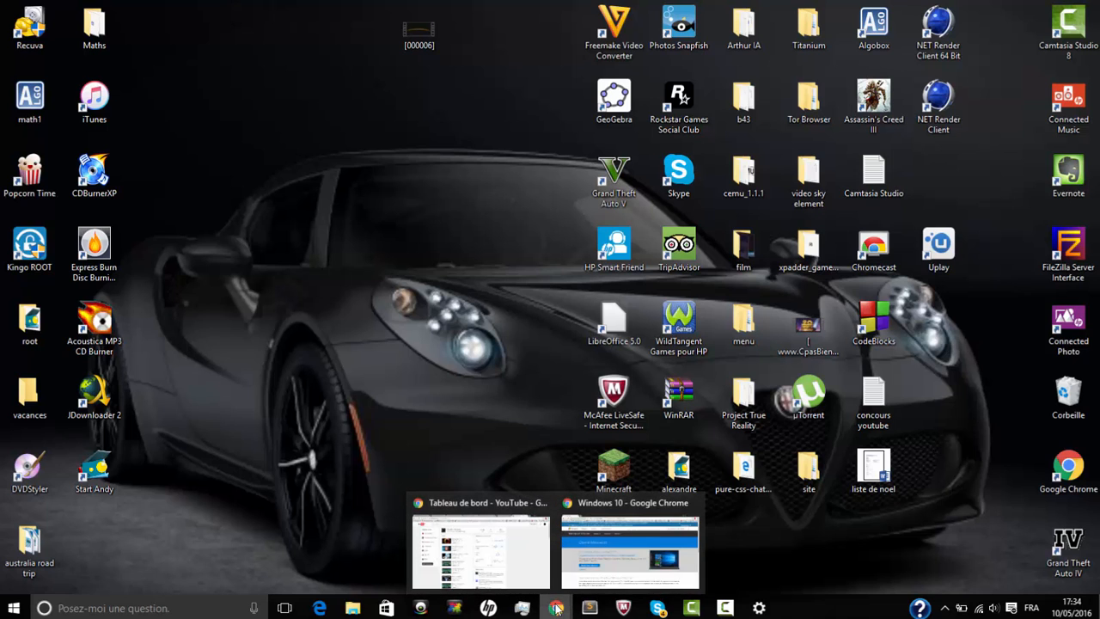
left_click(599, 550)
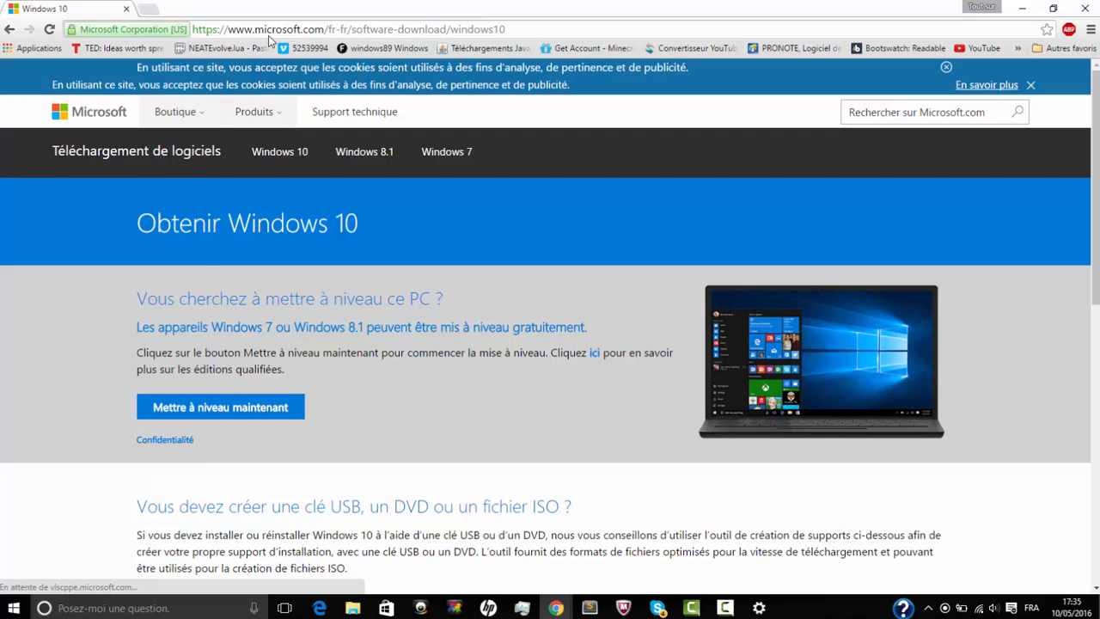
scroll(537, 351, "down", 4)
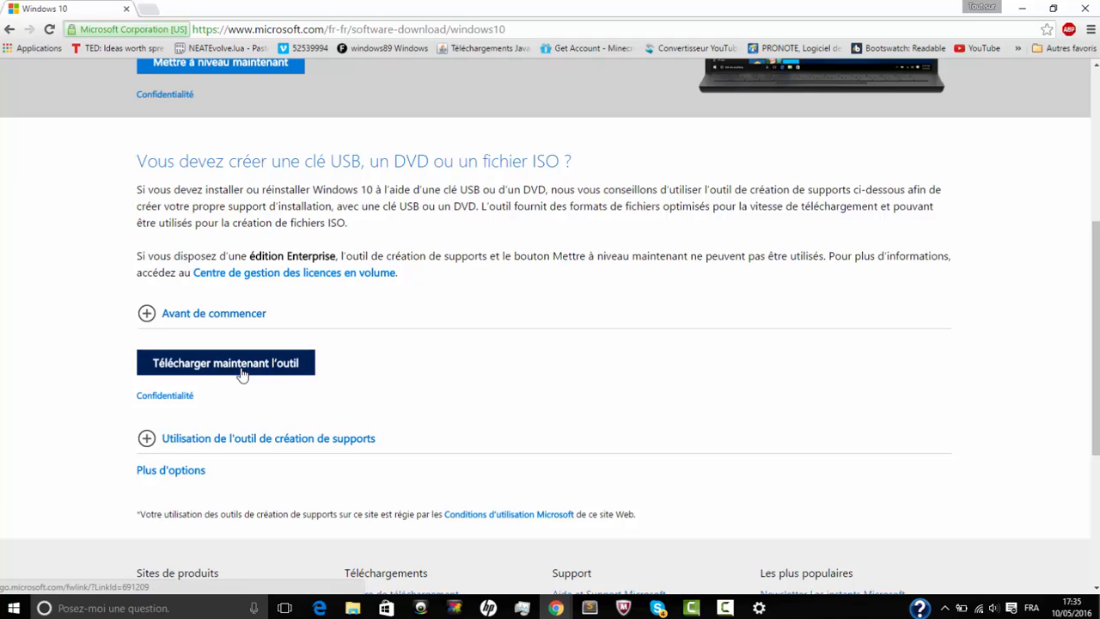
left_click(243, 372)
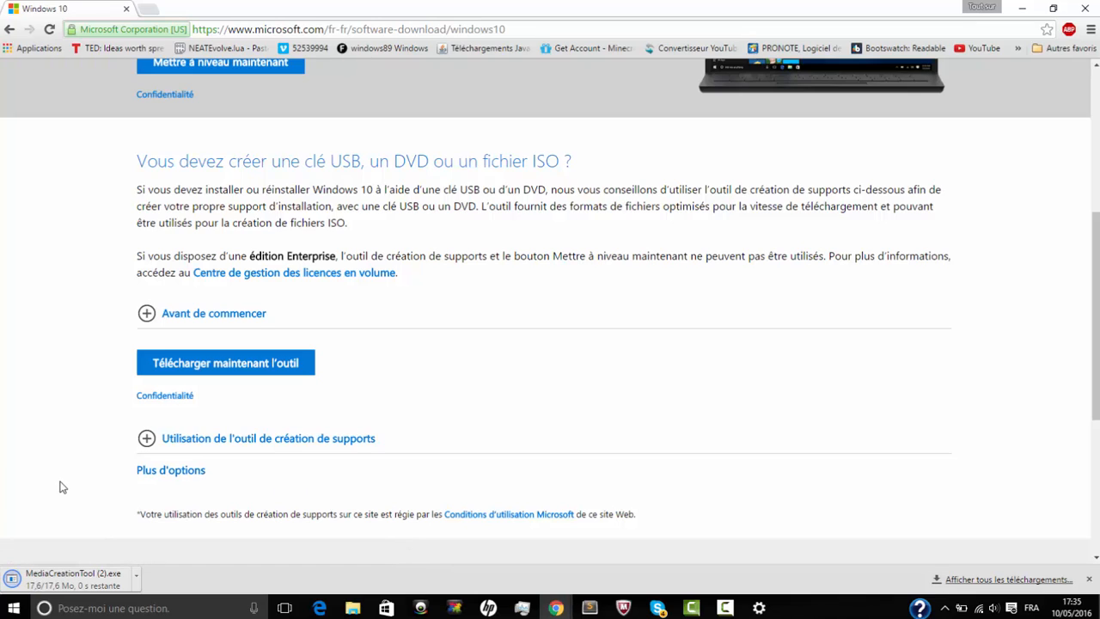
Run the downloaded MediaCreationTool (2).exe and accept the licence terms.
scroll(530, 494, "down", 1)
scroll(530, 498, "down", 2)
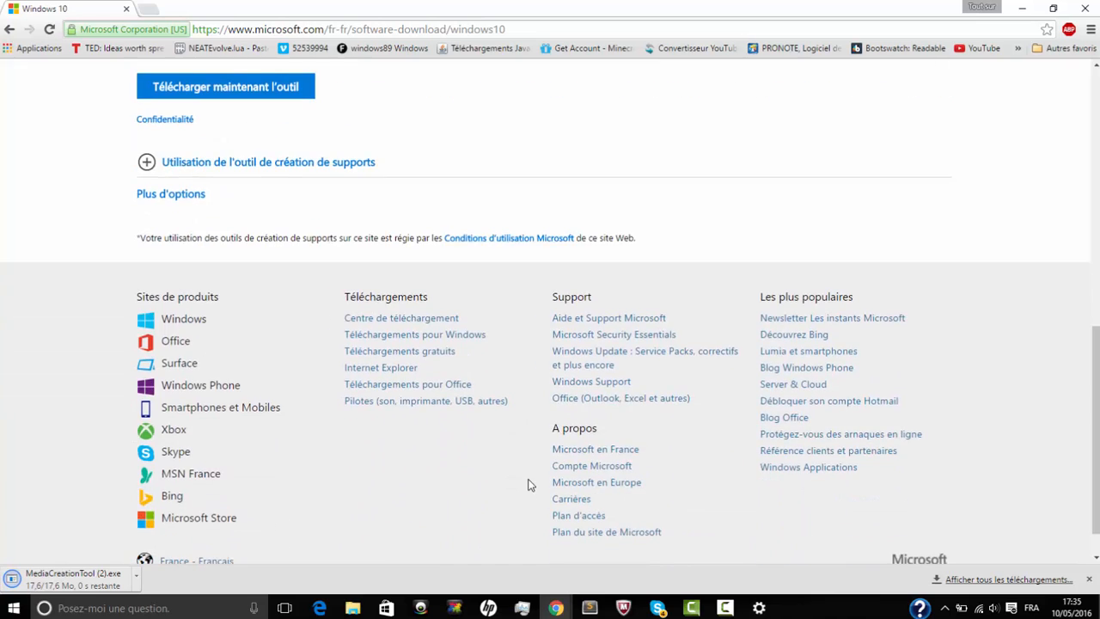
scroll(528, 481, "up", 4)
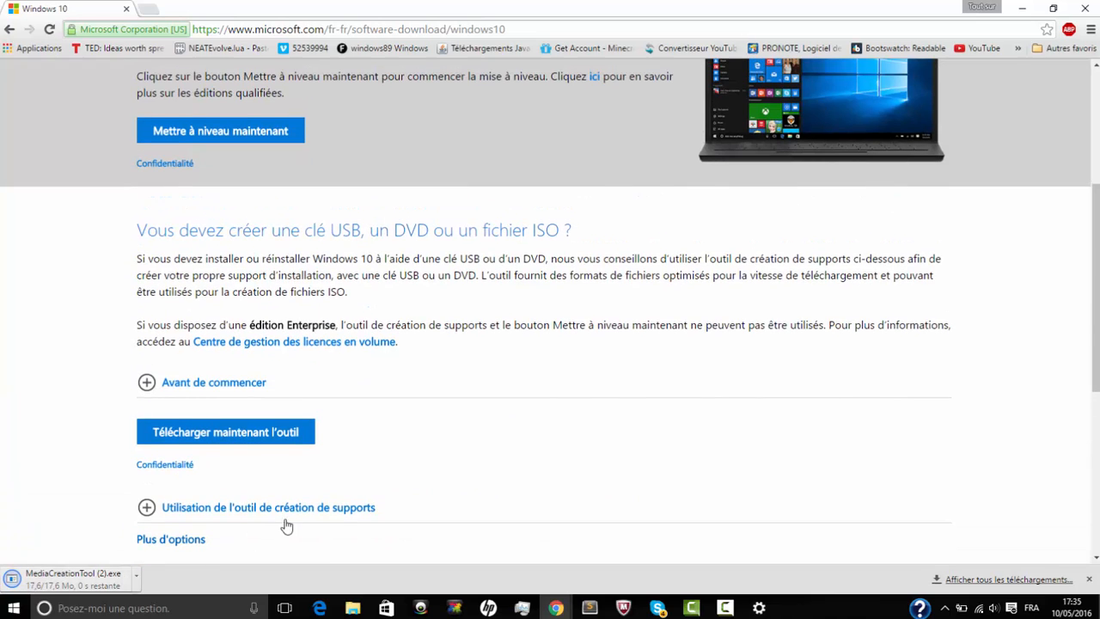
left_click(87, 588)
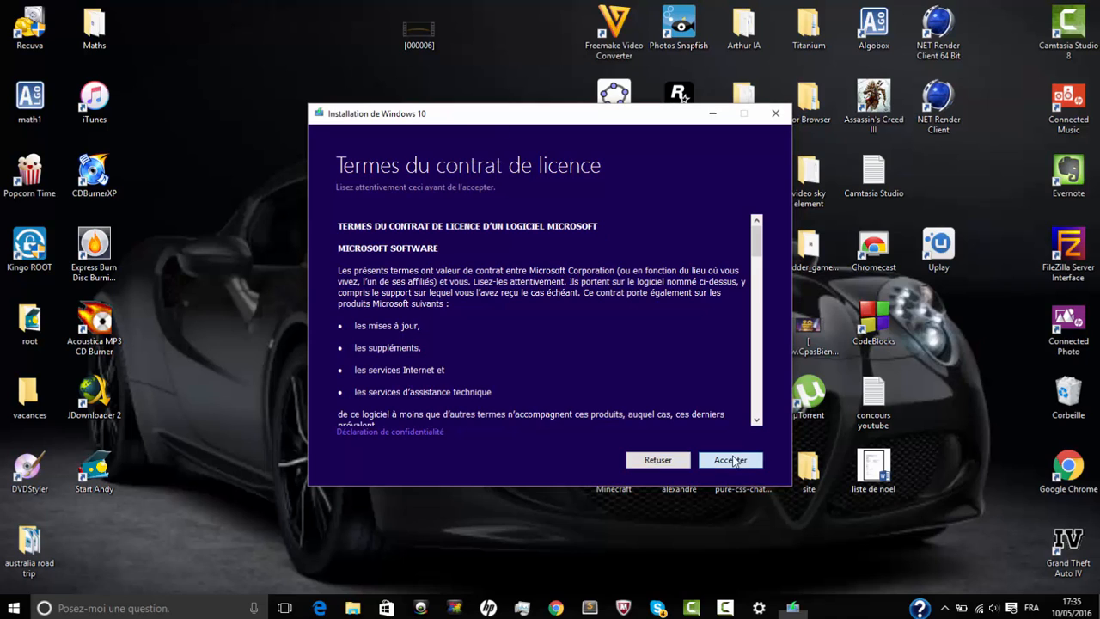
left_click(728, 459)
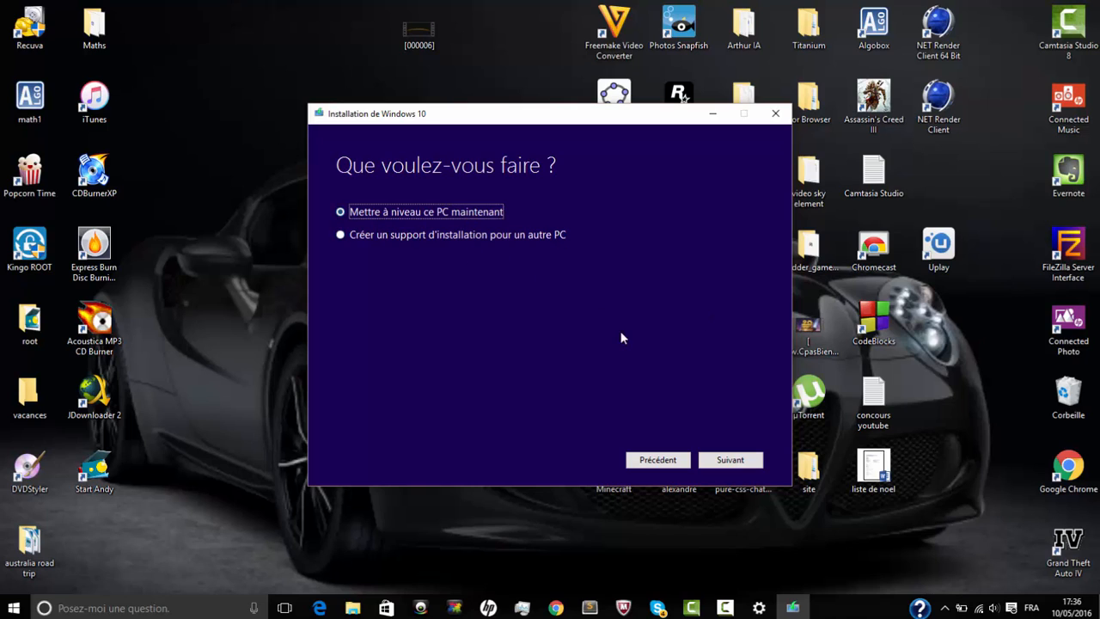
Choose to create installation media for another PC, keeping the recommended options and using a USB flash drive.
left_click(477, 234)
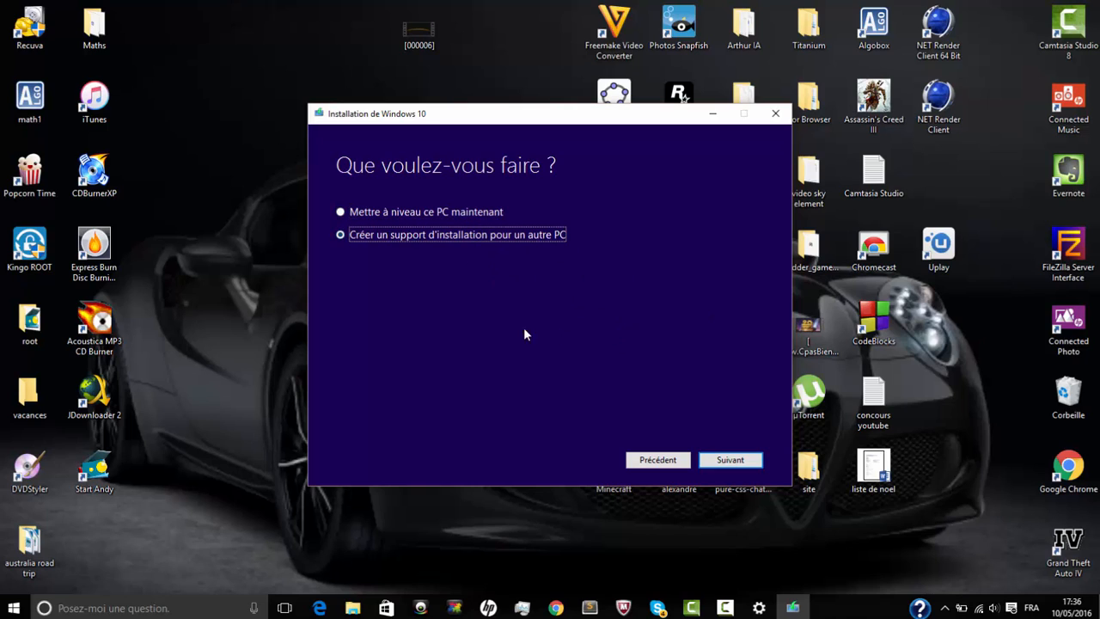
left_click(717, 464)
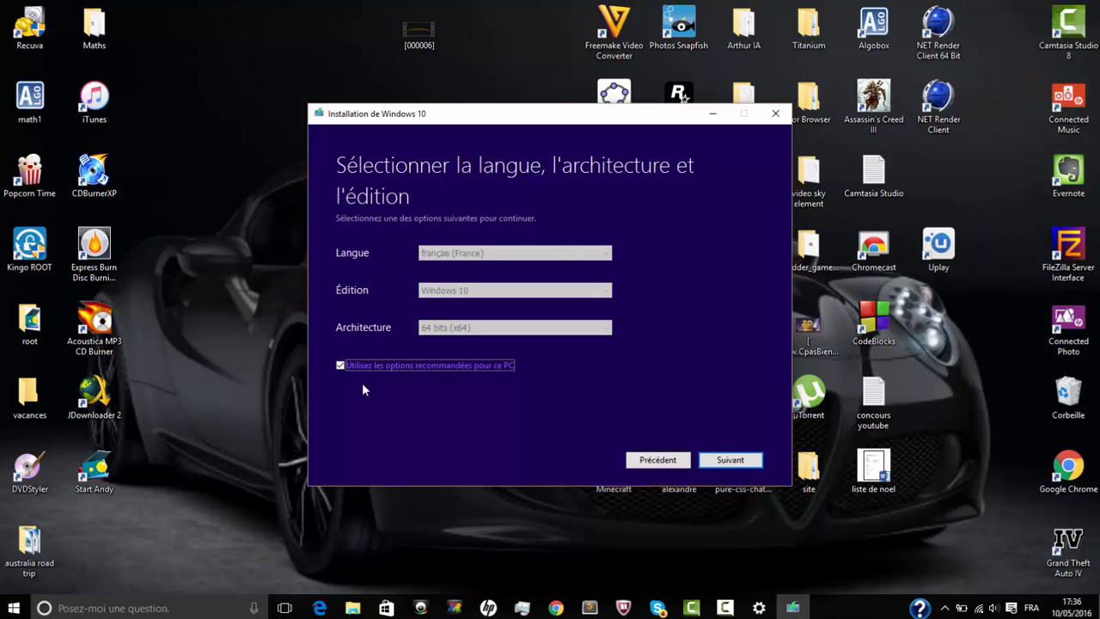
left_click(340, 365)
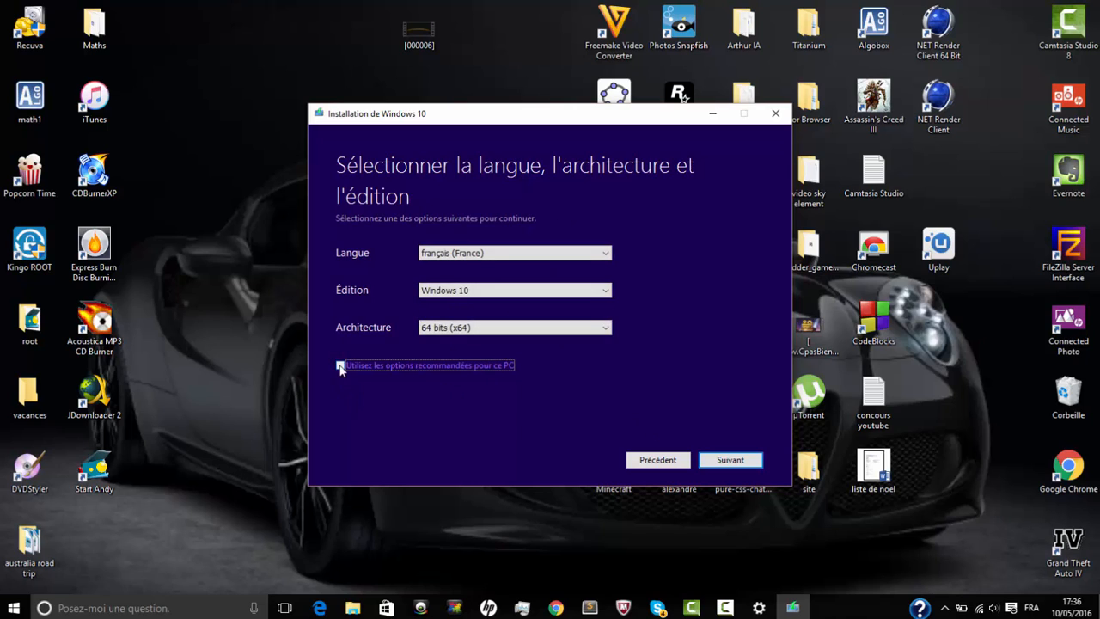
left_click(340, 365)
left_click(732, 460)
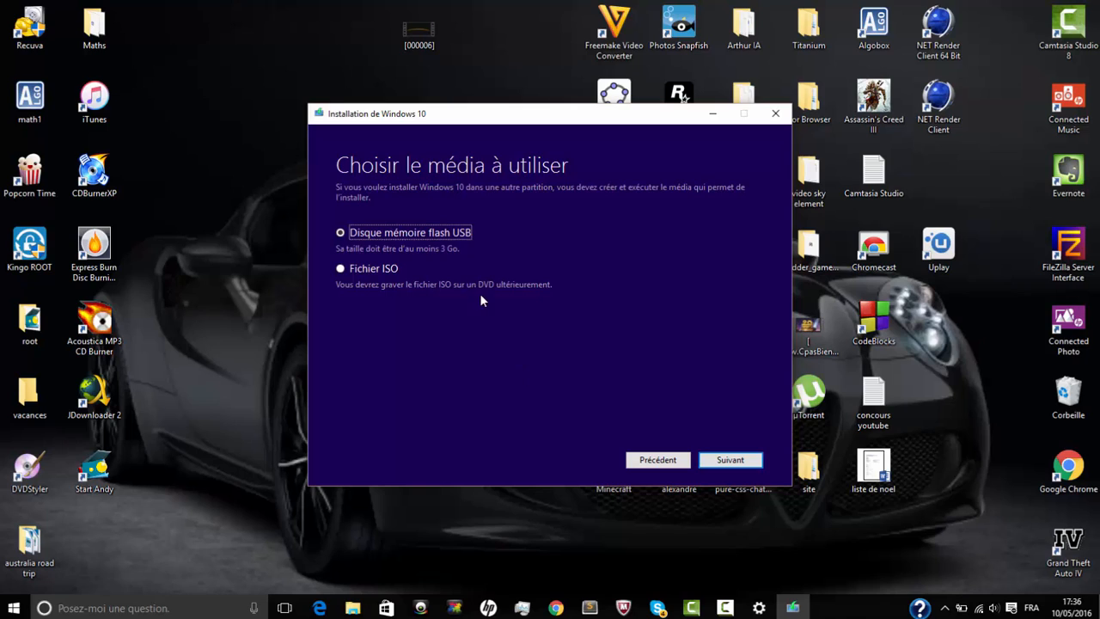
left_click(750, 468)
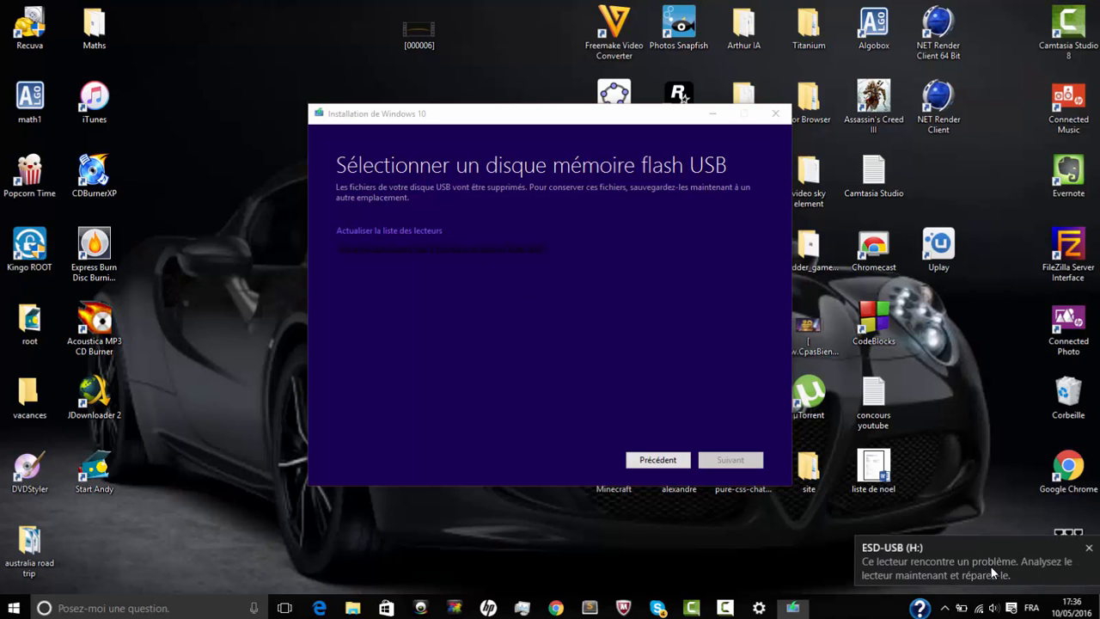
Dismiss the notification about the inserted USB drive, decline the McAfee scan and close the drive's ESD-USB (H:) window.
left_click(992, 571)
left_click(481, 344)
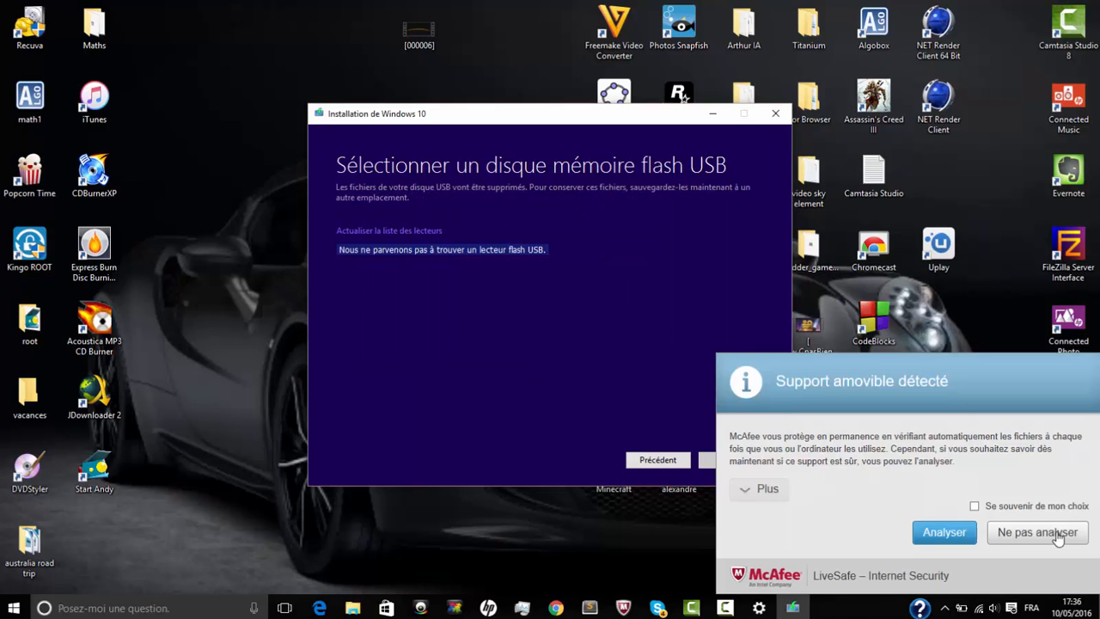
left_click(1056, 534)
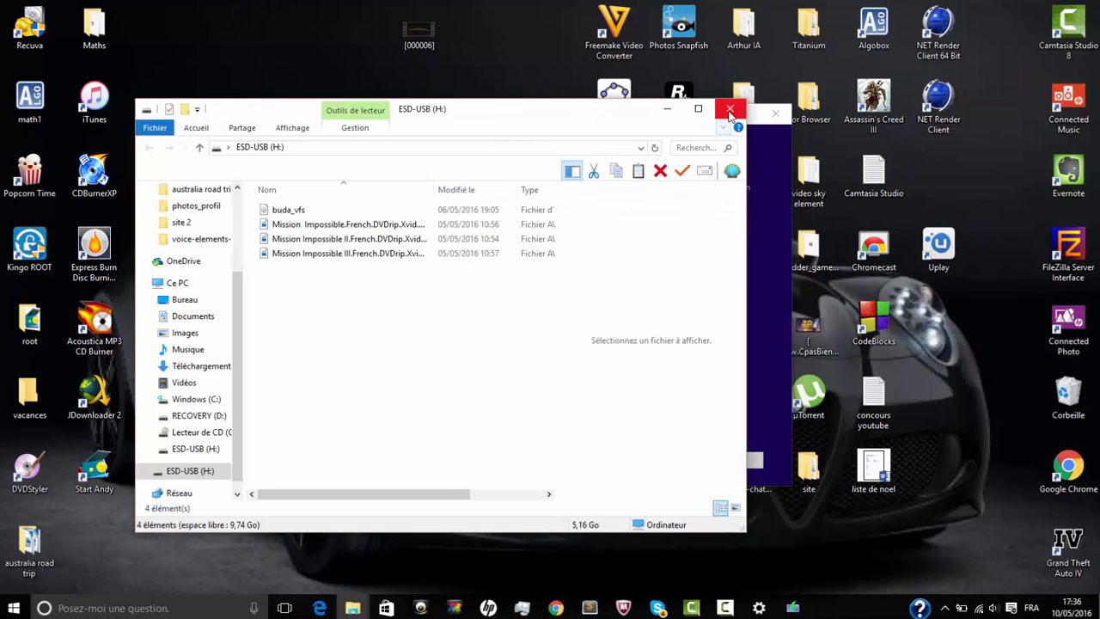
left_click(729, 110)
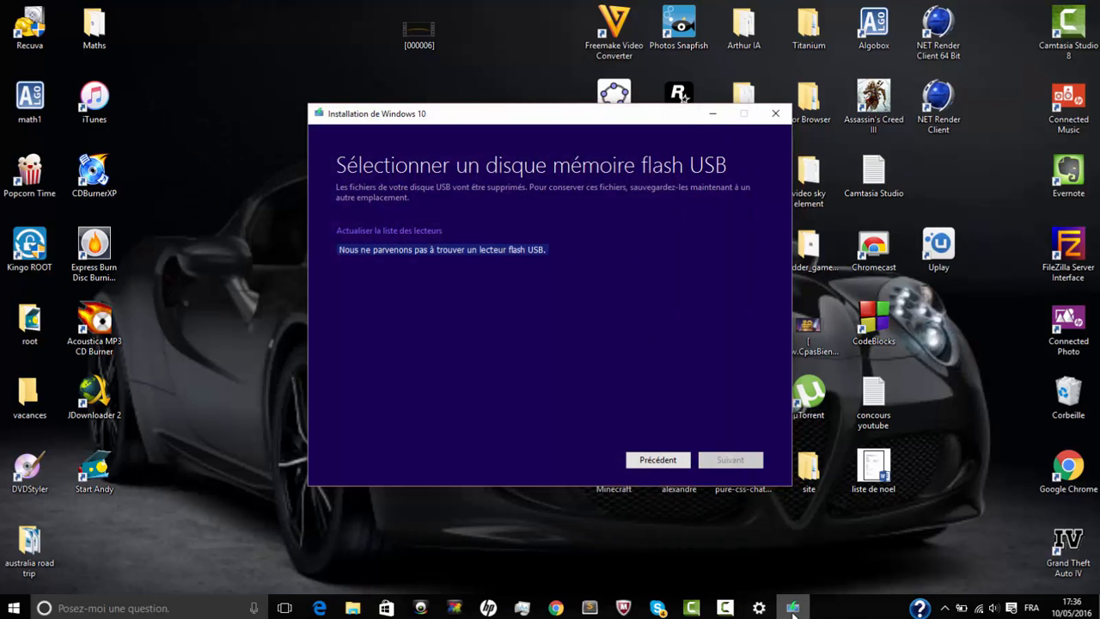
Format the ESD-USB (H:) drive in File Explorer as FAT32 with quick format, volume name ESD-USB and 8192-byte allocation units.
left_click(352, 608)
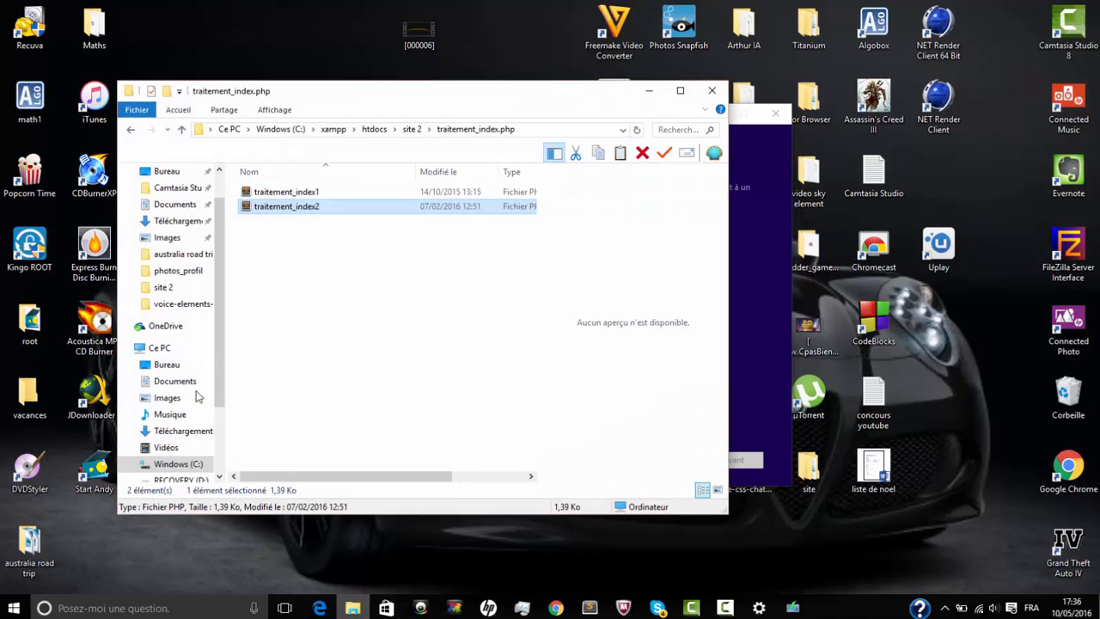
scroll(163, 353, "down", 2)
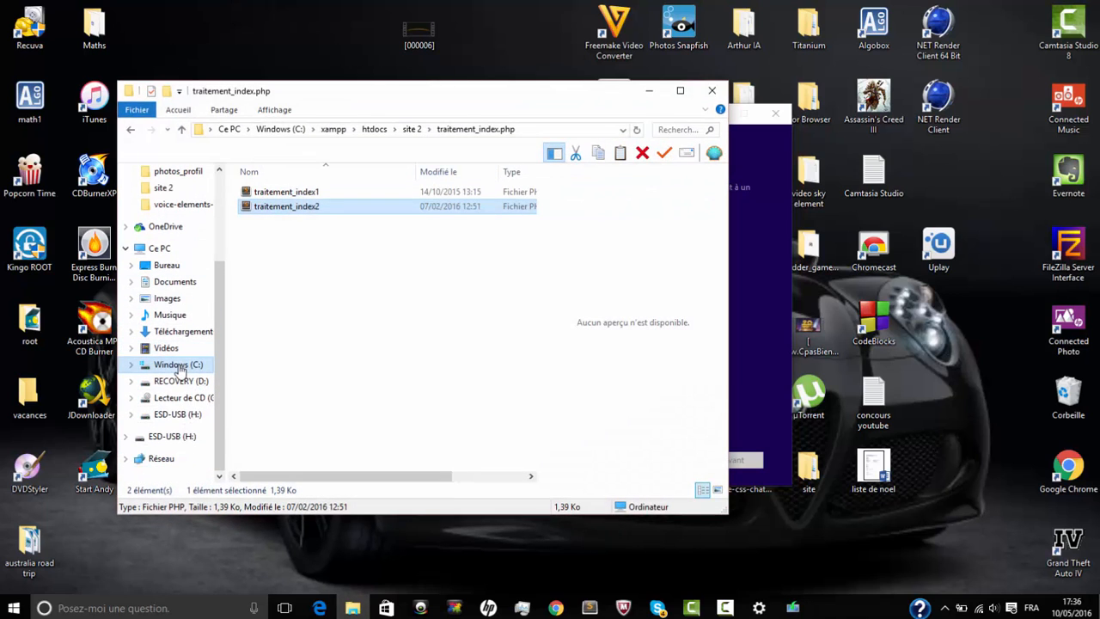
left_click(174, 437)
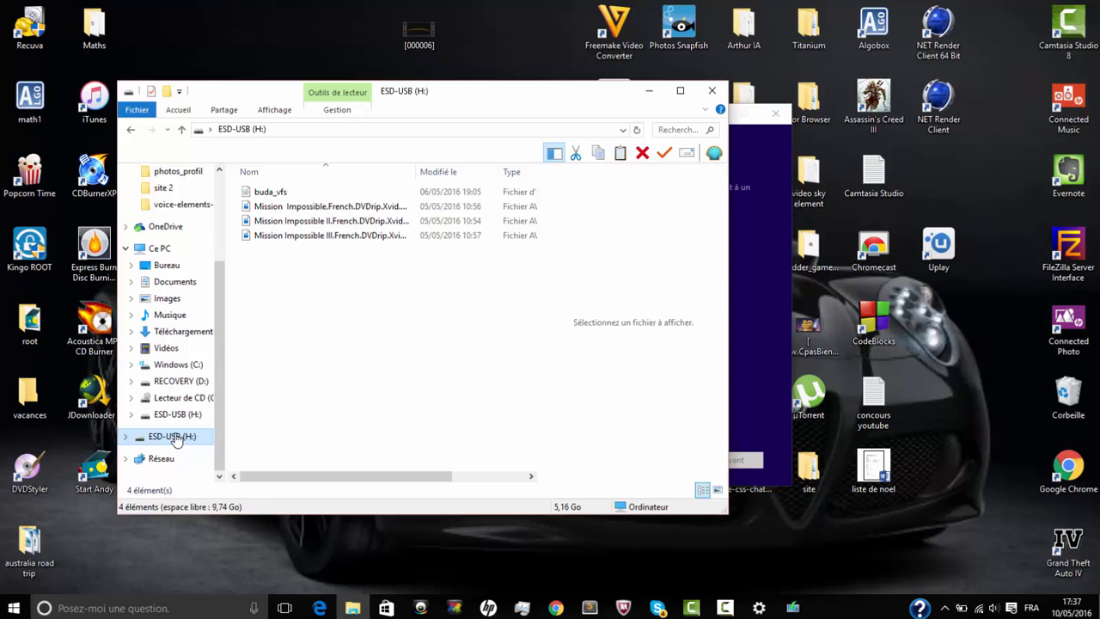
right_click(176, 438)
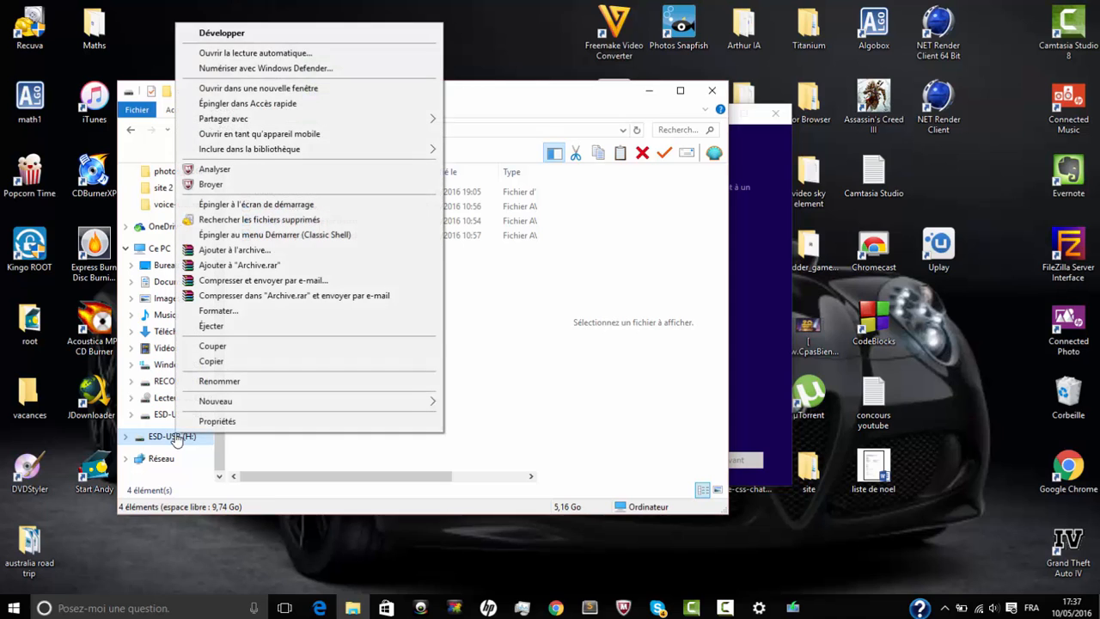
left_click(233, 312)
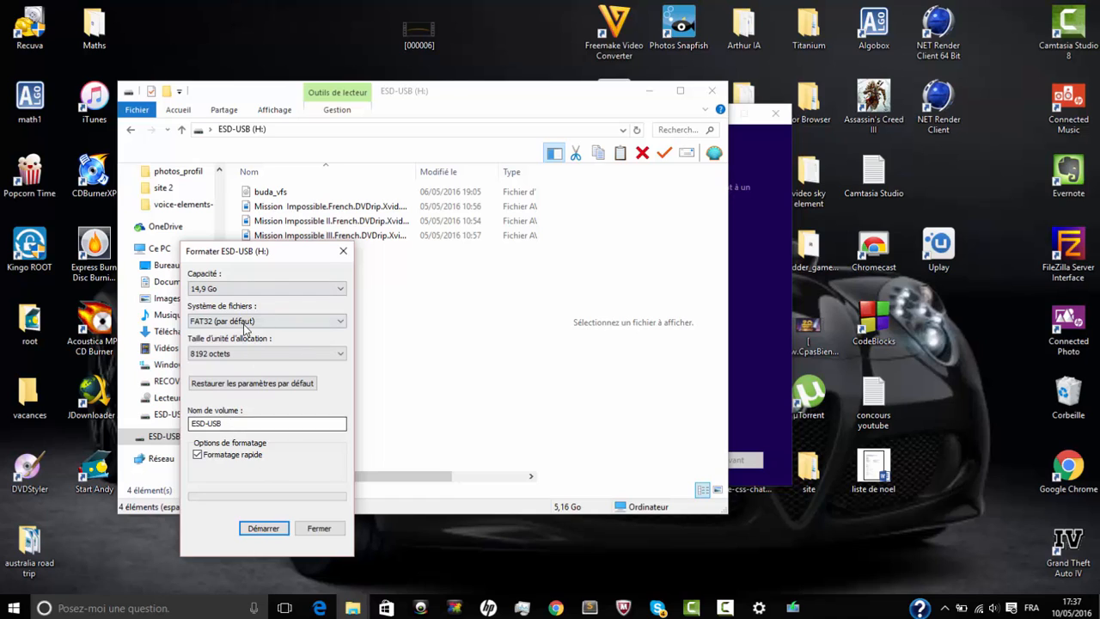
left_click(269, 529)
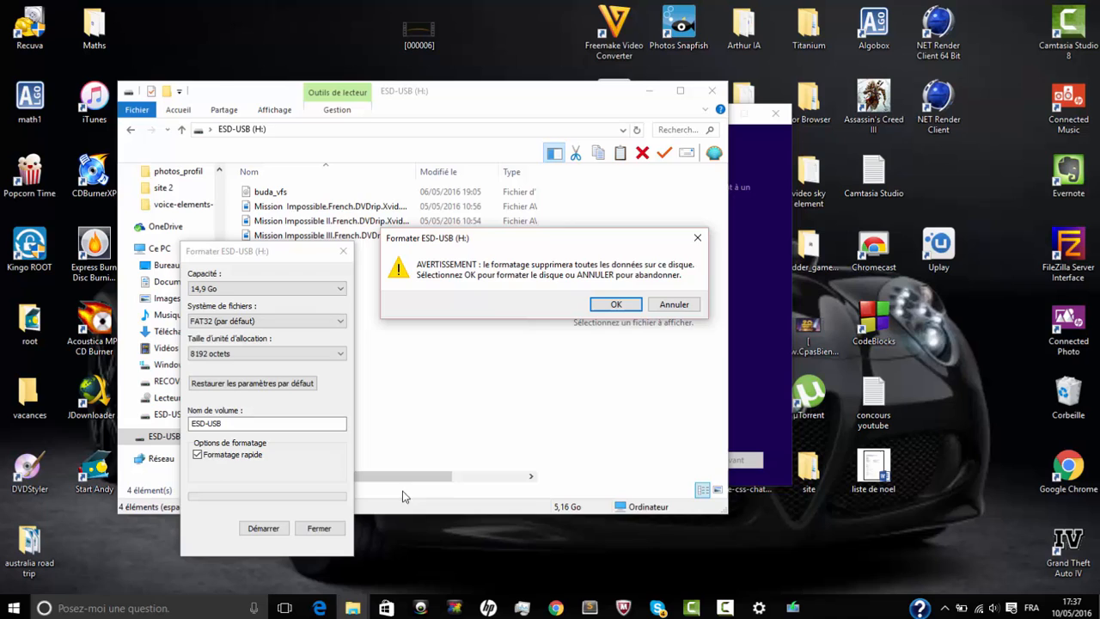
left_click(616, 304)
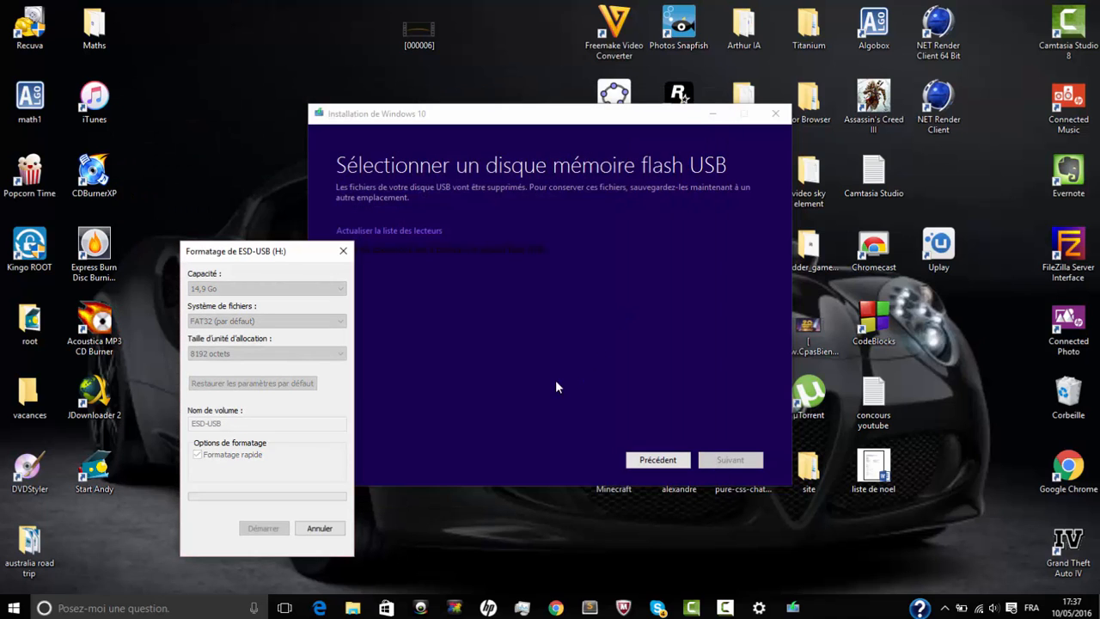
left_click(632, 303)
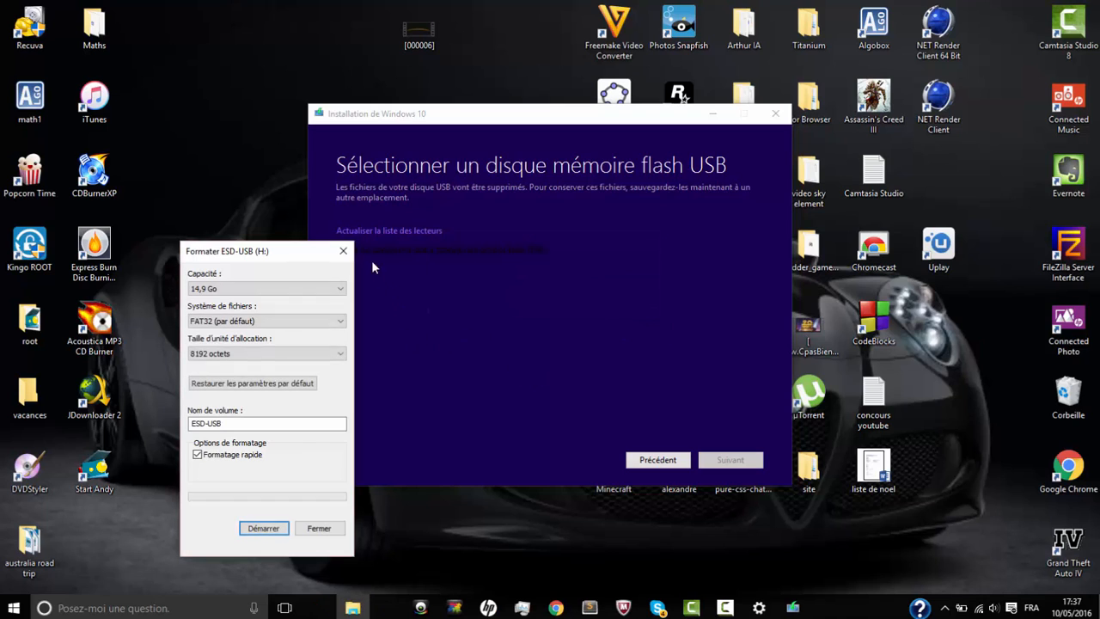
left_click(342, 250)
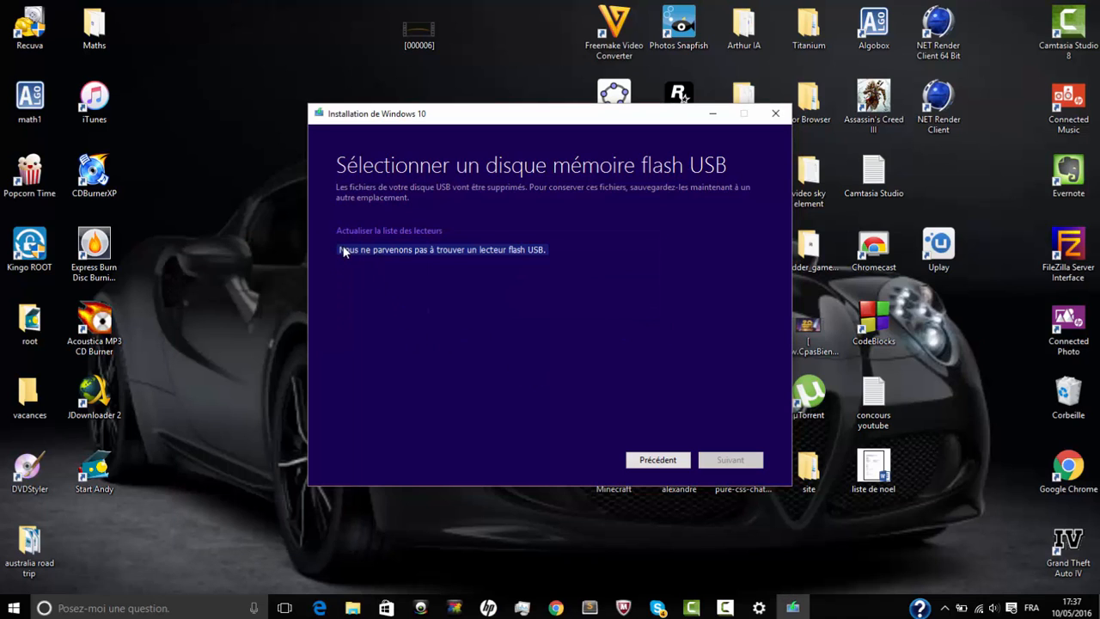
Reload the USB drive list by returning to the media choice, and start the Windows 10 download for H: (ESD-USB).
left_click(650, 464)
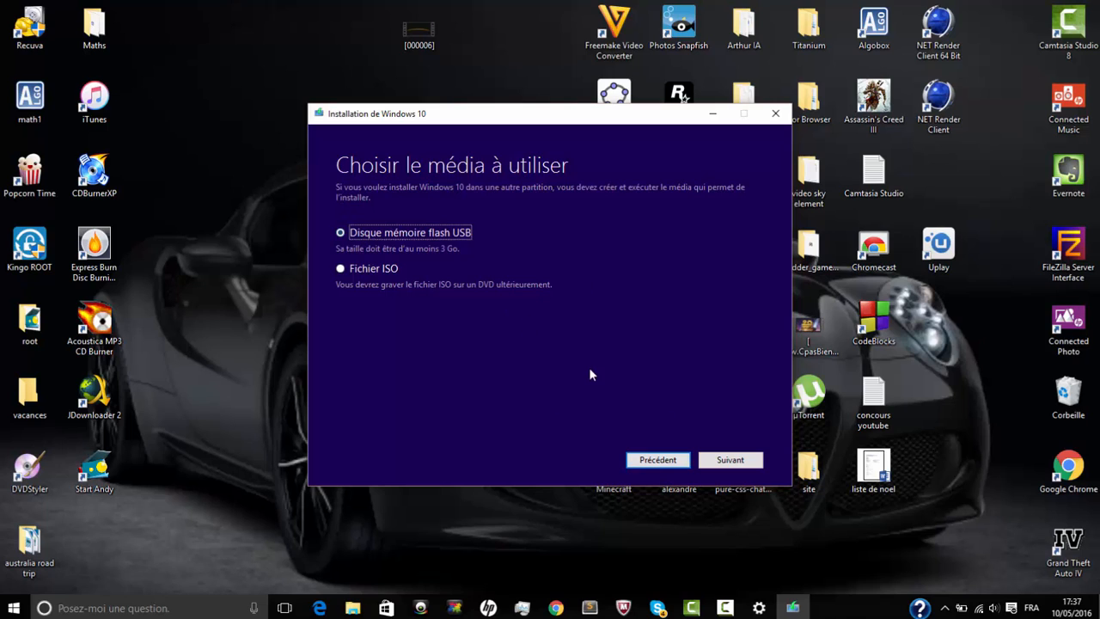
left_click(730, 459)
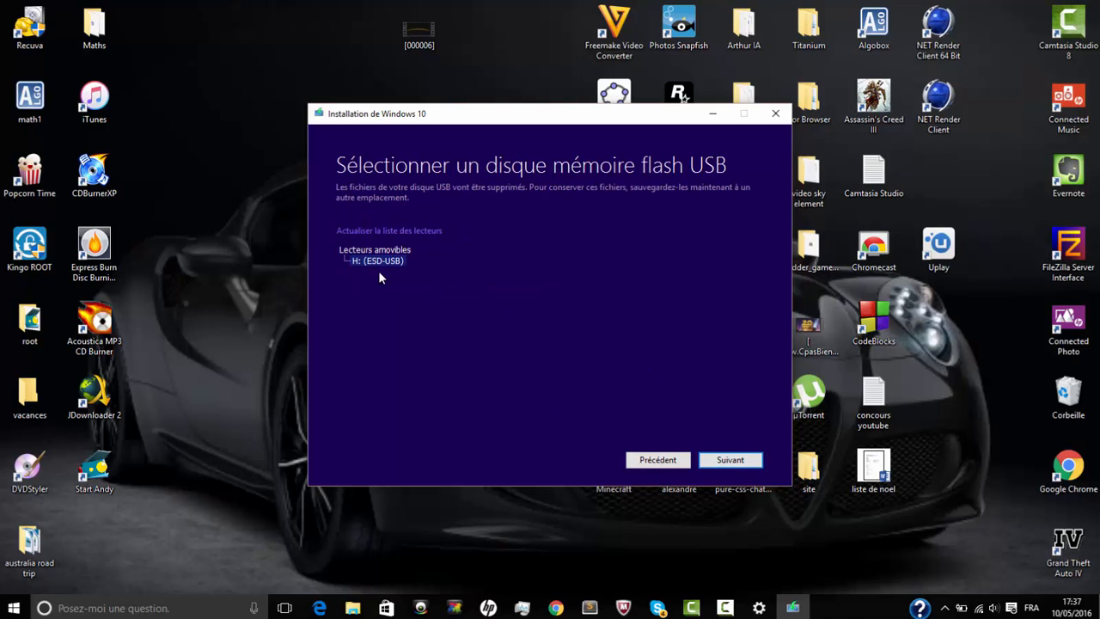
left_click(728, 464)
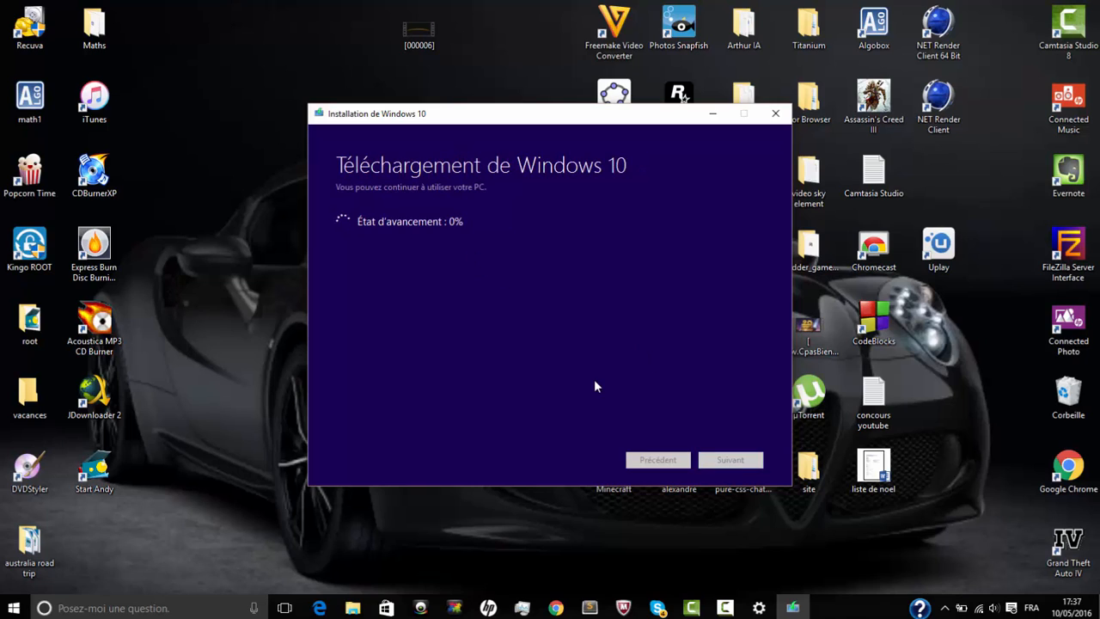
Cancel the Windows 10 download by closing the setup tool, and clear its window from the desktop.
left_click(775, 113)
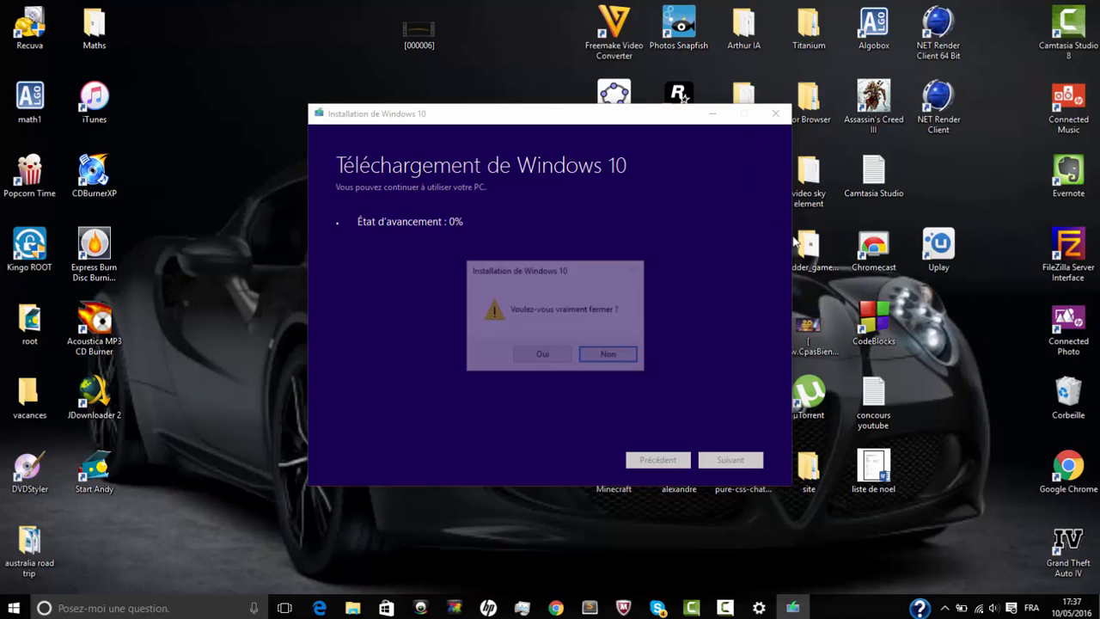
left_click(548, 356)
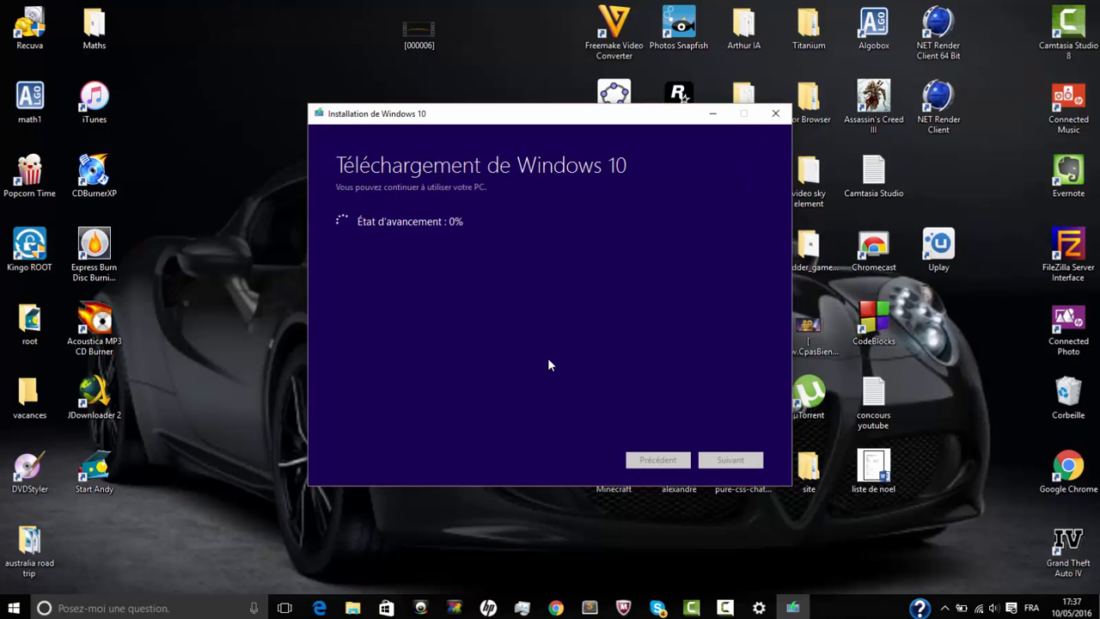
left_click(719, 116)
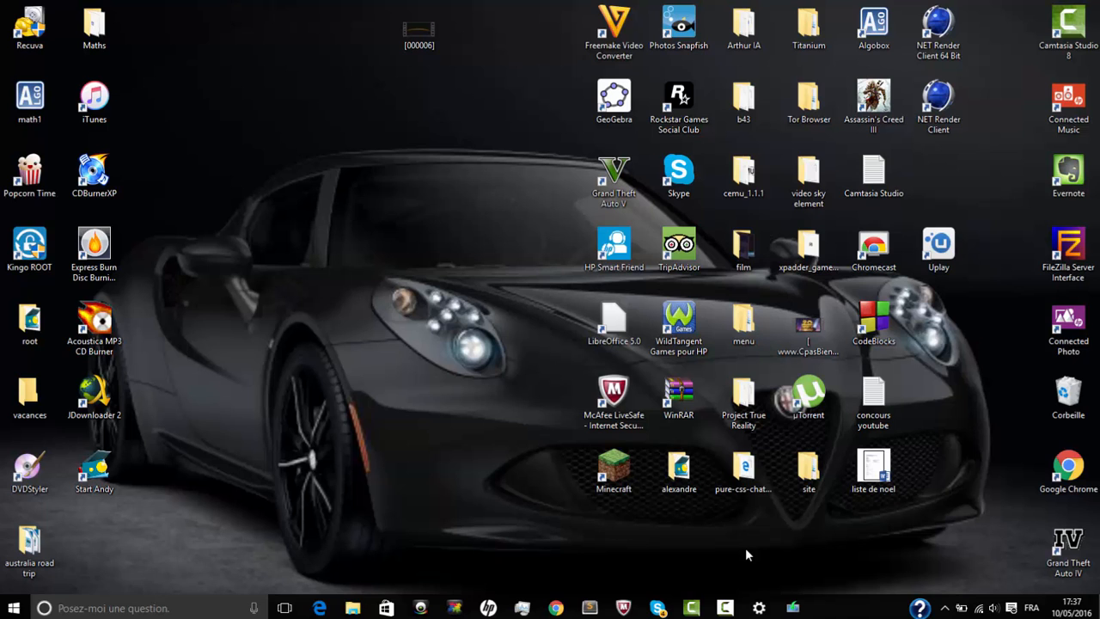
Switch back to Paramètres to view the Récupération page, leave that page and minimise the window.
left_click(759, 604)
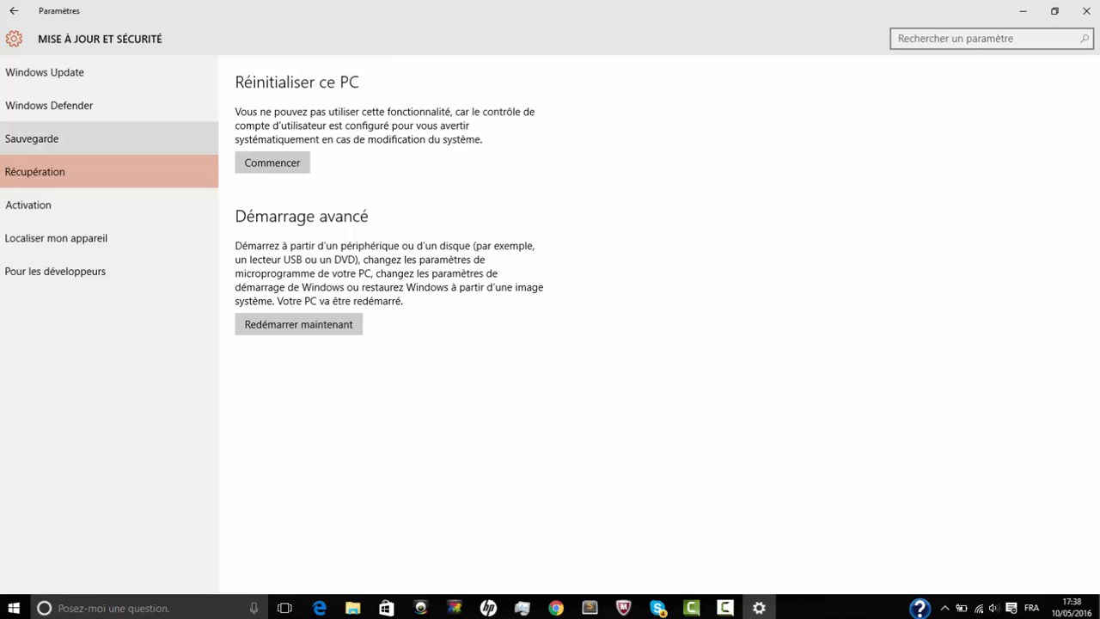
left_click(12, 11)
left_click(1023, 11)
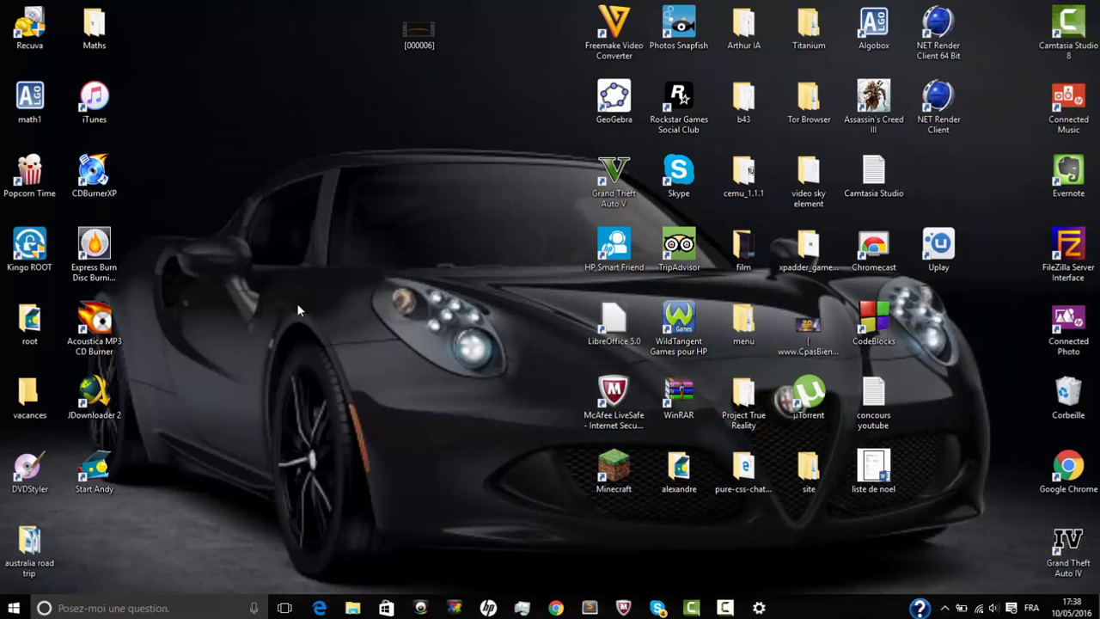